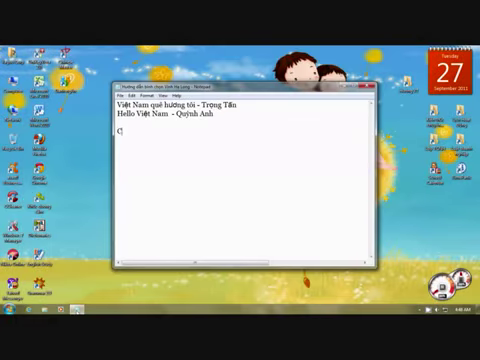
text(hung minh hay cung nhau tham gia binh chon )
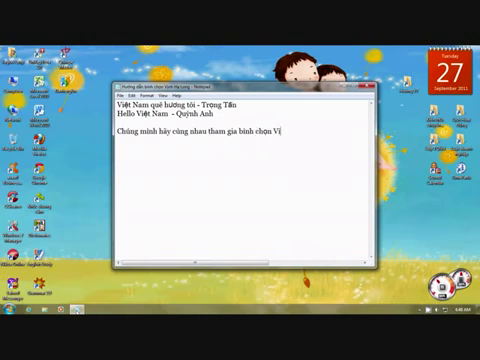
text(nh Ha Long tro thanh 1)
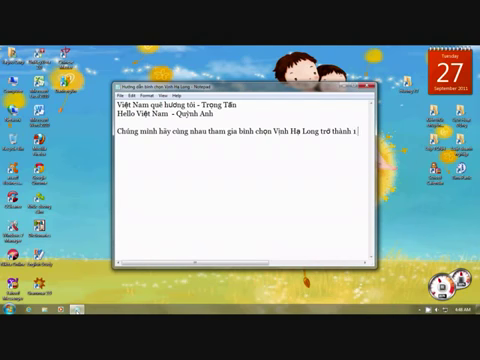
text(rong 7 kì)
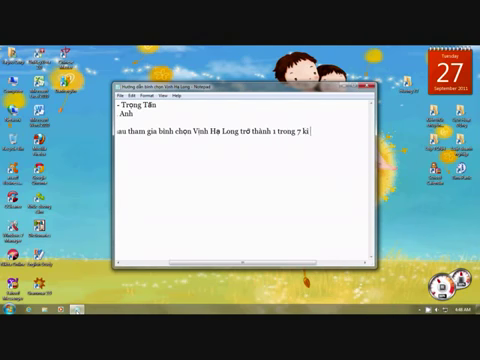
text( quan thiên nhiên thế giới nhé !)
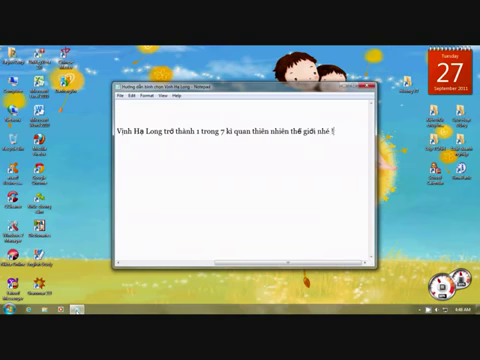
Complete the Ha Long Bay vote invitation and start the paragraph on voters' difficulties
key(Return)
text(Minh thấy, trong qua)
text(trình tham gia bình chọn, ko ít)
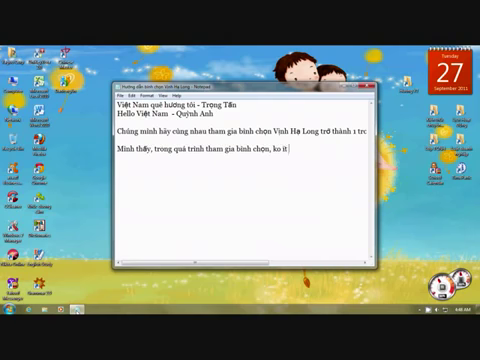
text(các ban)
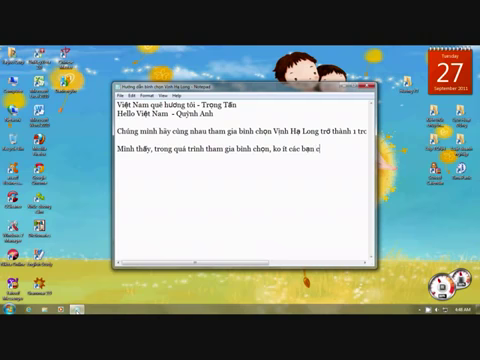
text(òn cảm thấy đôi đ)
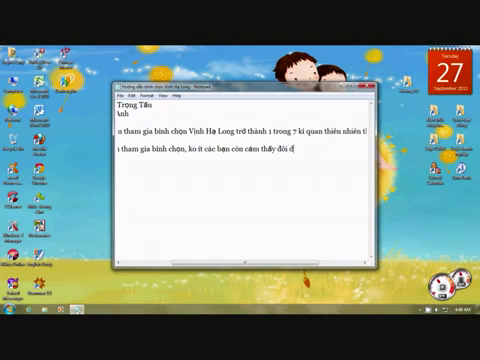
text(iều h)
text(hó khăn)
Add the tutorial-video and vote-for-Ha-Long-Bay lines, ending with 'Bắt đầu nào !'
key(Return)
text(Nên hôm nay)
text( mình tao)
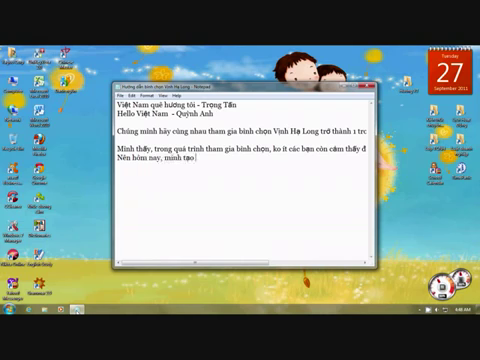
text( video huơng dẫn các ban tham gia bình chon)
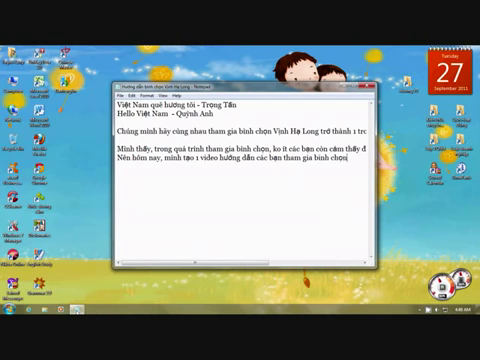
text(Hayun)
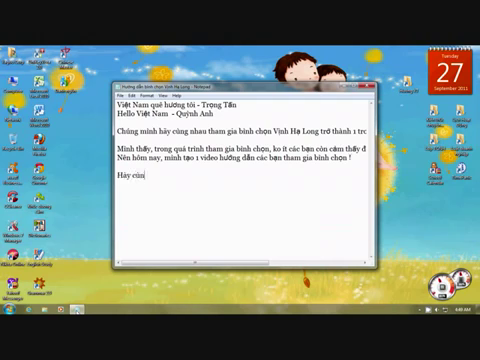
text( mình tham gia bình chọ)
text(n chọn cho Vinh Hạ Long )
text(hé)
text( :)
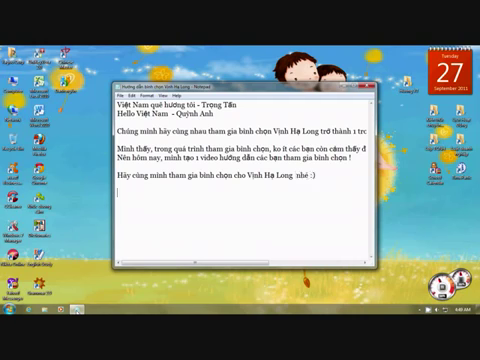
key(Return)
key(Return)
text(Bắt đầu nao)
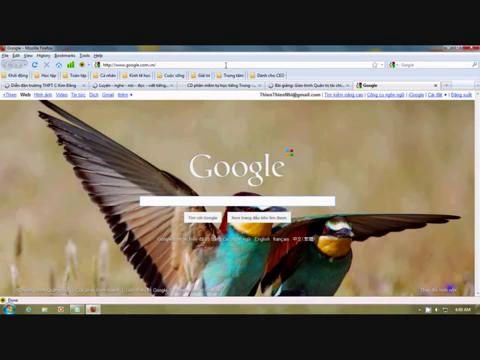
Load the New7Wonders of Nature site and open its Vote candidates page
click(226, 64)
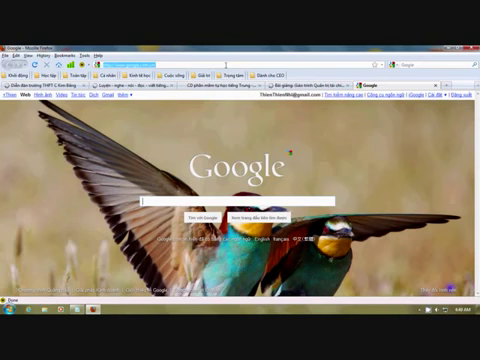
text(www.mes7wonders.com)
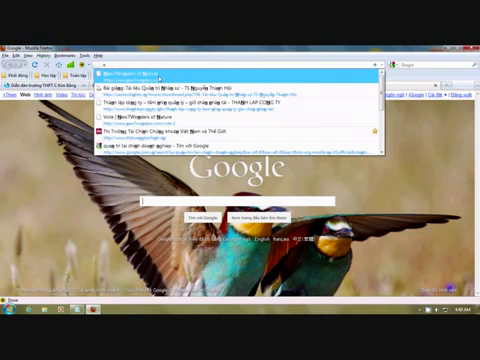
key(Return)
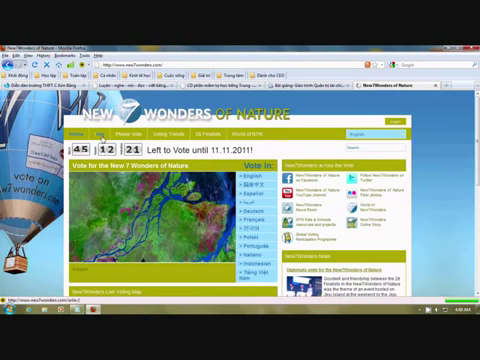
click(97, 133)
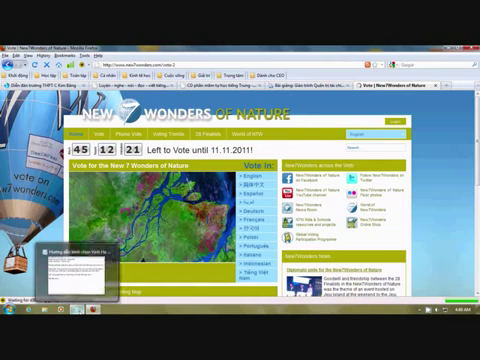
Add the warning against the Vietnamese option, then minimize Notepad to reveal the voting list
key(alt+Tab)
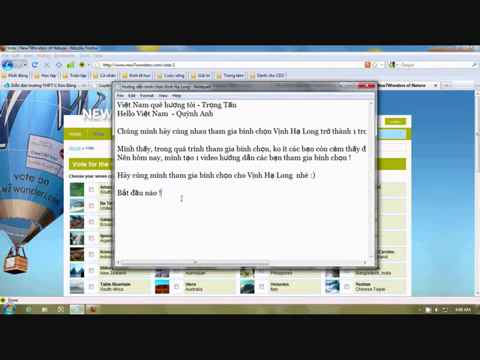
text(Lưu ý)
text( : Coi)
key(BackSpace)
key(BackSpace)
text(o)
text( Tiếng)
text( Vie)
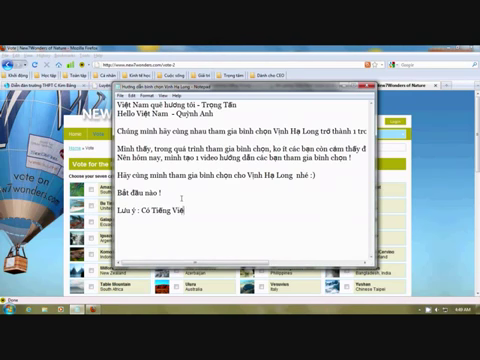
text(t nhưng các bạn đừng chỏn nhé)
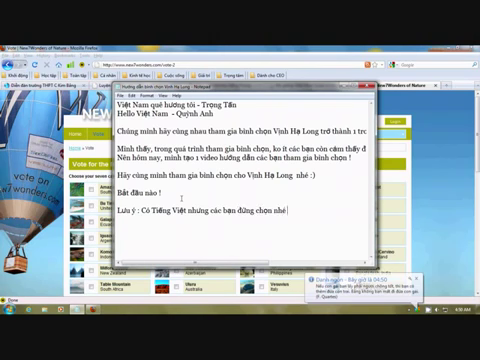
text( . Vẹì khi)
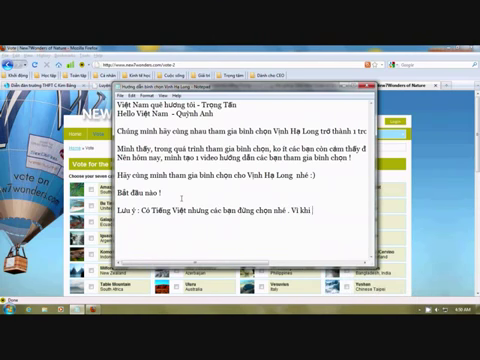
text(ử dụng tiếng việ)
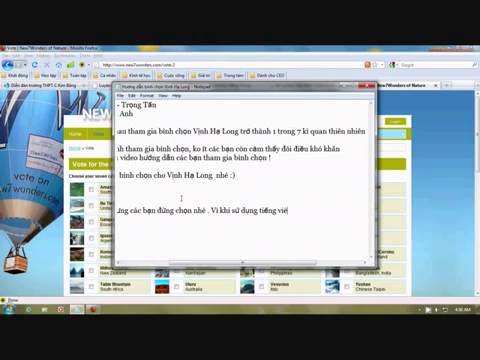
text( sẽ có loi gửi du)
text( liệu)
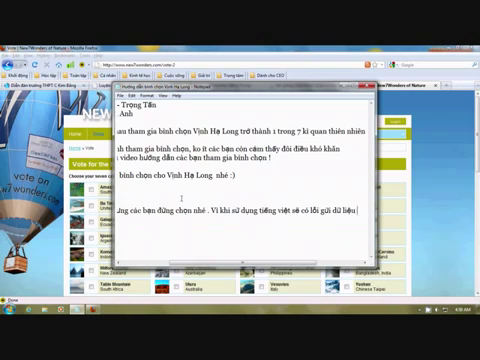
key(Return)
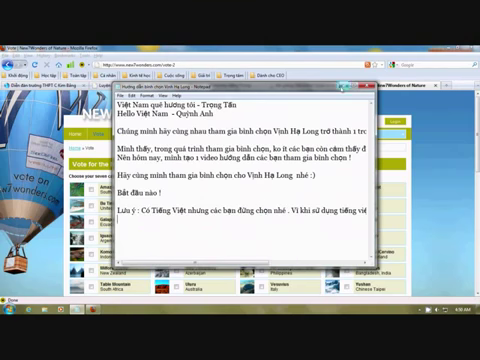
click(256, 152)
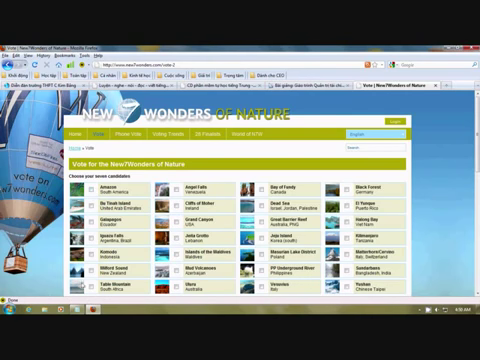
Create a blank Google Docs document and write notes about choosing only seven wonders
key(alt+Tab)
key(alt+Tab)
key(ctrl+t)
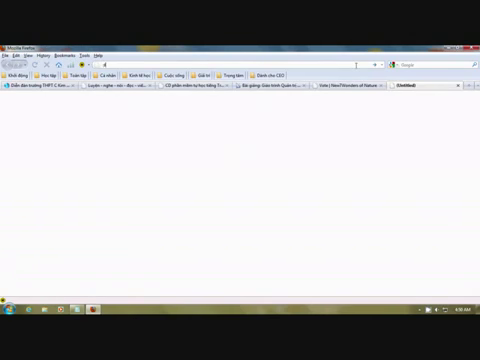
text(d)
key(Down)
key(Return)
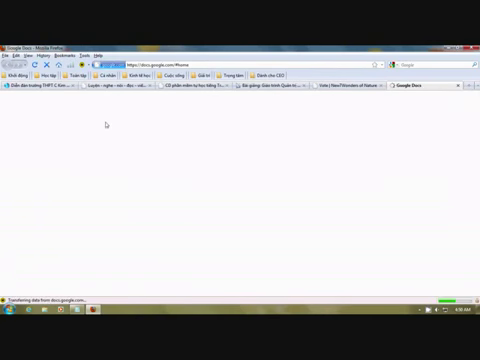
click(18, 129)
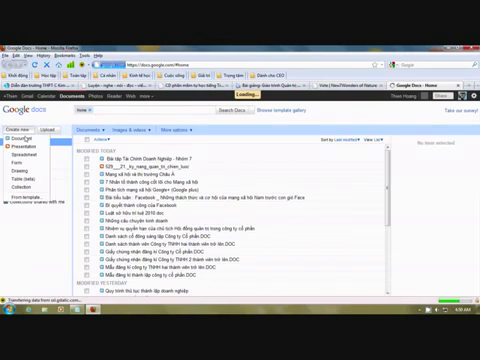
click(22, 140)
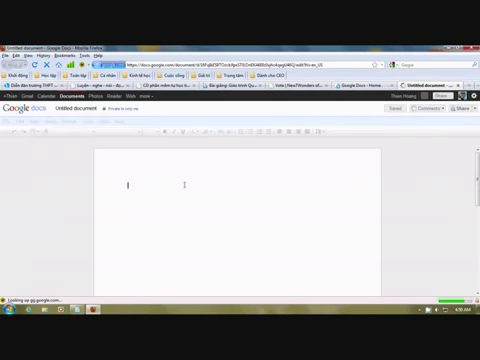
text(viet ở đây cho tiền nhe . cu phai chuẩn đã coả sỗ)
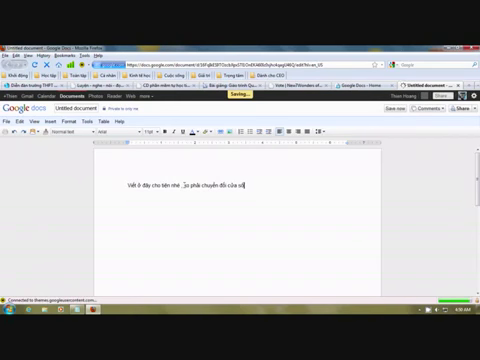
text( sang)
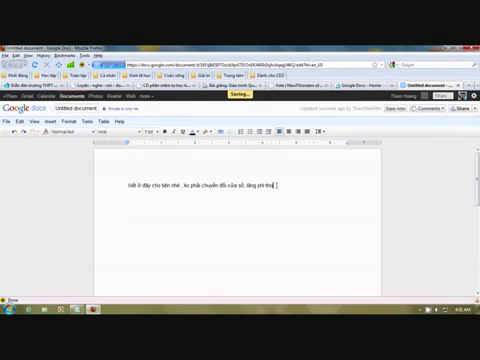
text(n ju)
text( !)
key(Return)
key(Return)
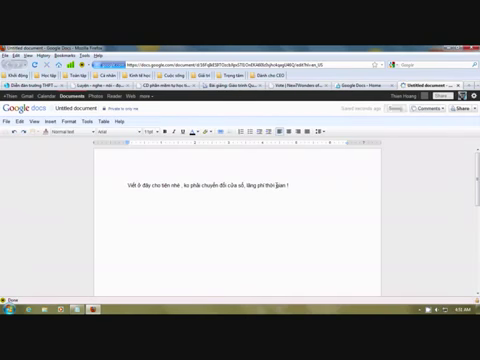
text(Nào chung minh)
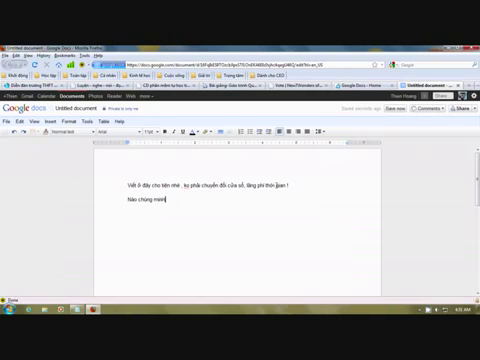
text( ha)
text( tích c)
text( , chỉ đ)
text(ược chọn 7 kì quan thôi nhé)
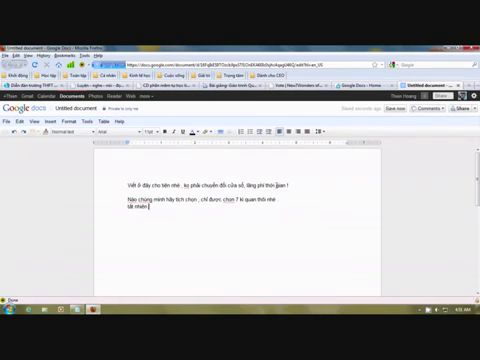
text(ha)
text(im)
text(ong)
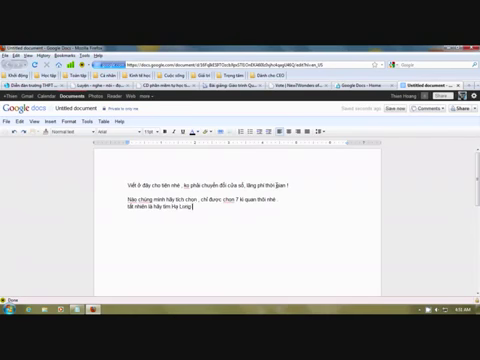
text( Bay trước ^^)
Tick seven candidates, including Halong Bay, on the New7Wonders Vote page
click(290, 85)
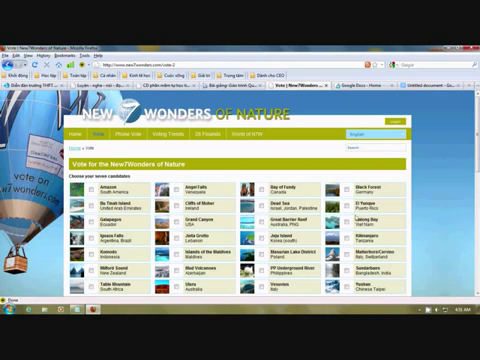
scroll(131, 84, down, 1)
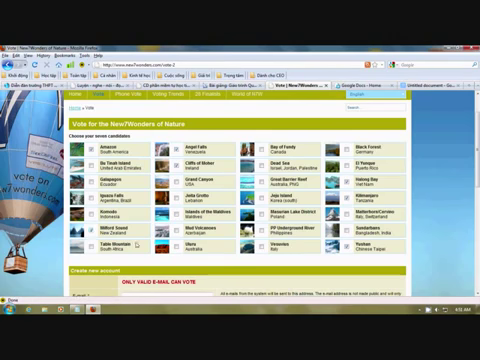
scroll(136, 247, down, 5)
scroll(136, 247, up, 4)
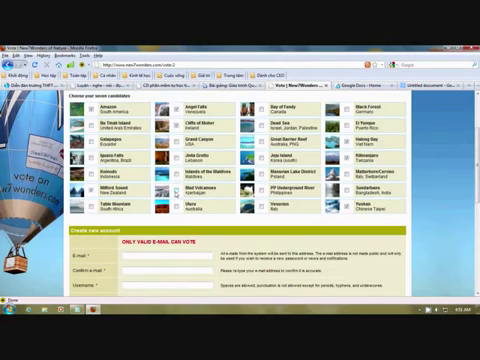
click(178, 190)
drag(75, 217, 228, 218)
click(215, 231)
scroll(215, 231, down, 3)
scroll(215, 231, up, 2)
Add 'Điền thông tin của bạn !' to the Docs note, then go back to the voting tab
click(430, 85)
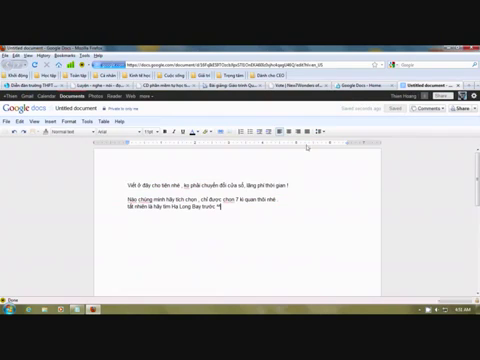
key(Return)
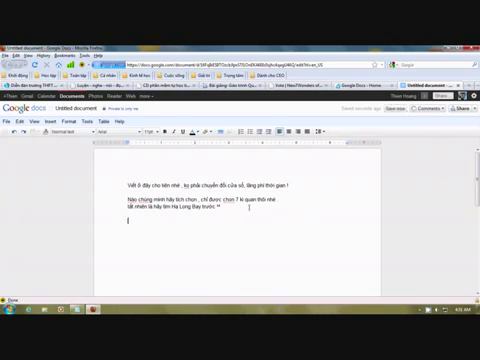
text(Đếnthông tin của bả)
text(n)
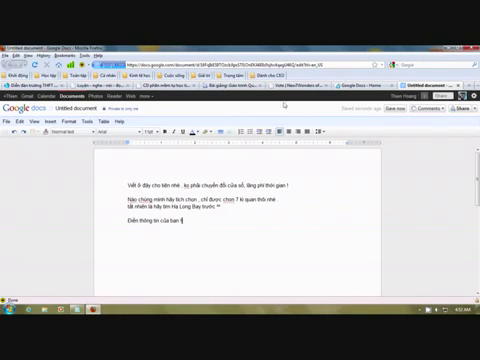
click(300, 86)
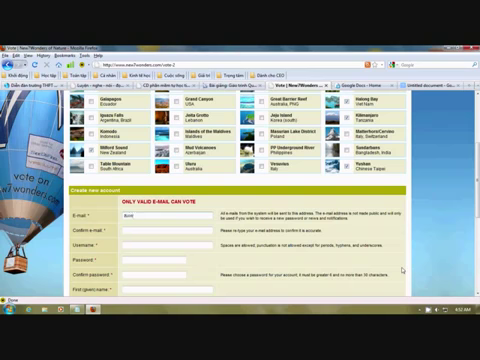
text(ngd)
text(yah)
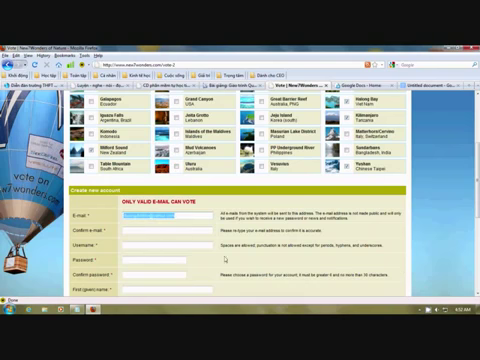
Enter the e-mail, paste it as confirmation, add a username and a stronger password
click(181, 230)
key(ctrl+v)
click(166, 246)
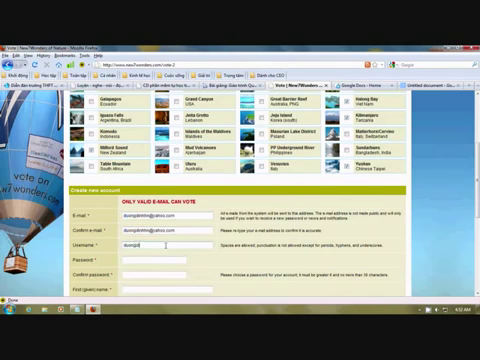
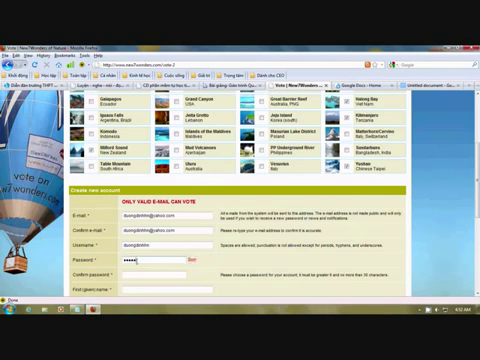
key(BackSpace)
key(BackSpace)
key(BackSpace)
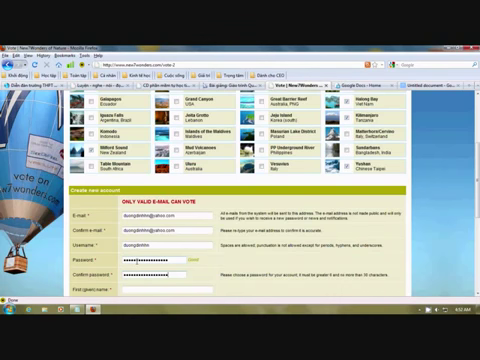
scroll(139, 208, down, 2)
Enter first and last name, male gender, and birthday February 28, 1992
click(139, 208)
text(nh)
key(Tab)
text(D)
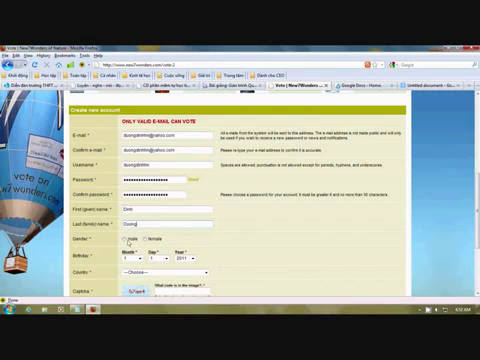
click(124, 239)
click(140, 258)
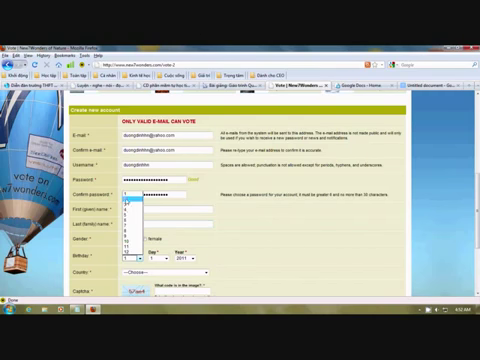
click(128, 206)
click(162, 258)
scroll(155, 200, down, 3)
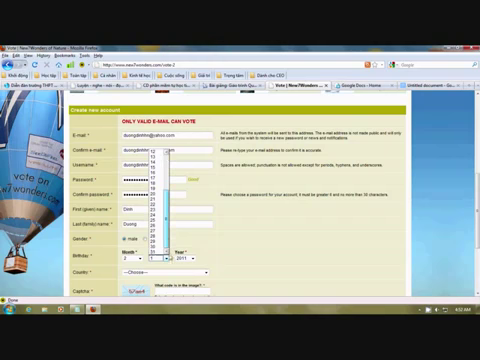
click(155, 230)
click(183, 258)
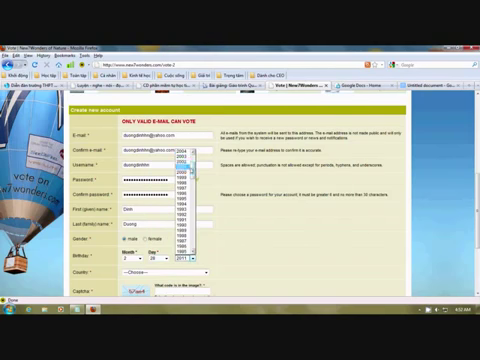
scroll(185, 190, down, 3)
click(185, 190)
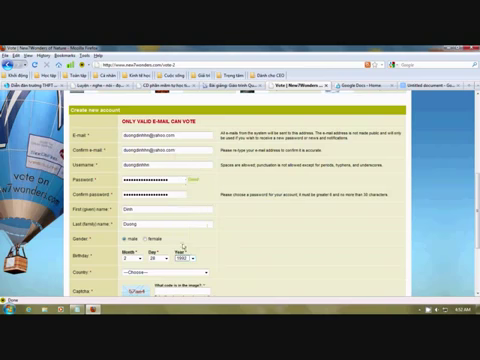
Choose Viet Nam, accept updates and the terms, and send the vote
click(203, 272)
scroll(171, 230, down, 15)
click(171, 266)
scroll(220, 250, down, 3)
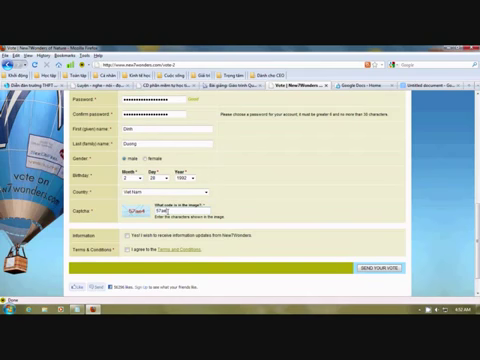
click(127, 235)
click(127, 250)
click(376, 268)
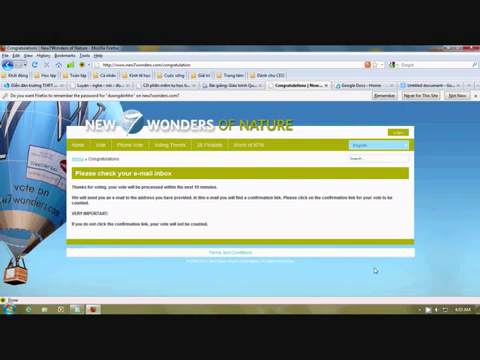
Copy the thank-you sentence from the confirmation page into the clipboard
drag(218, 186, 72, 186)
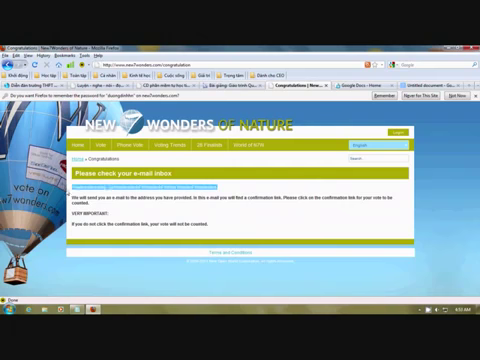
right_click(110, 194)
click(122, 199)
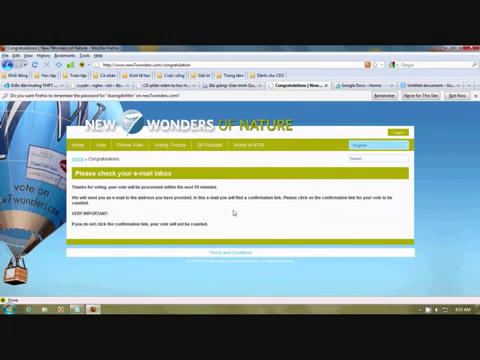
click(430, 85)
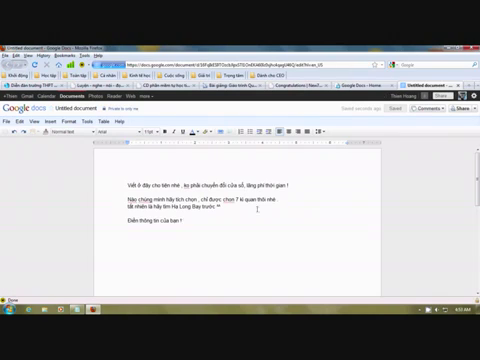
Paste the copied thank-you sentence on a new line below the fill-in prompt
key(Return)
key(ctrl+v)
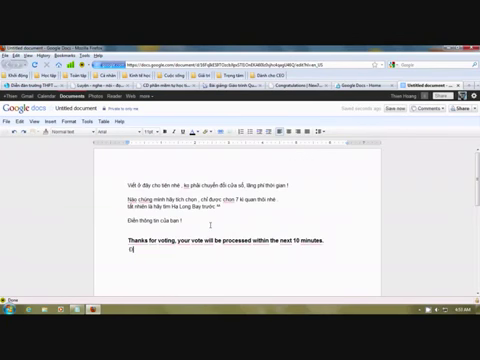
text(va phu)
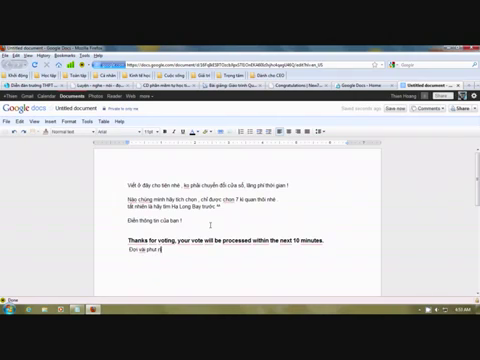